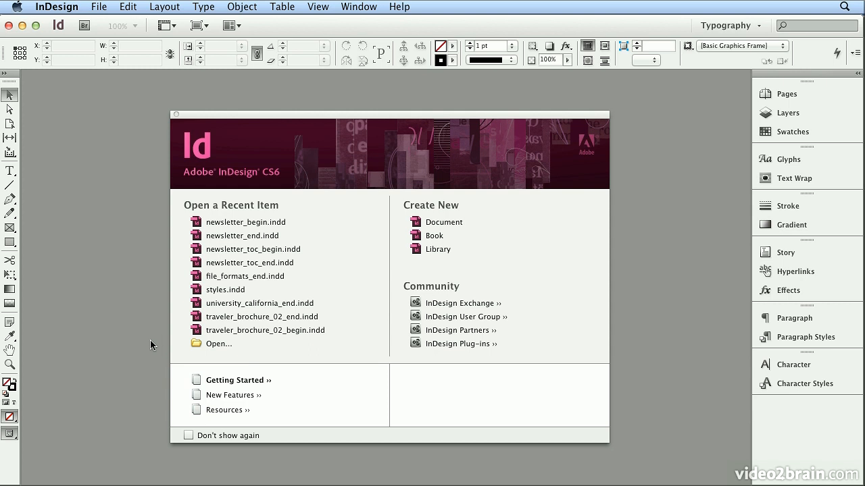
# Step: Create a one-page Letter document from the letter 1in preset
pyautogui.click(98, 7)
pyautogui.moveTo(135, 23)
pyautogui.click(263, 27)
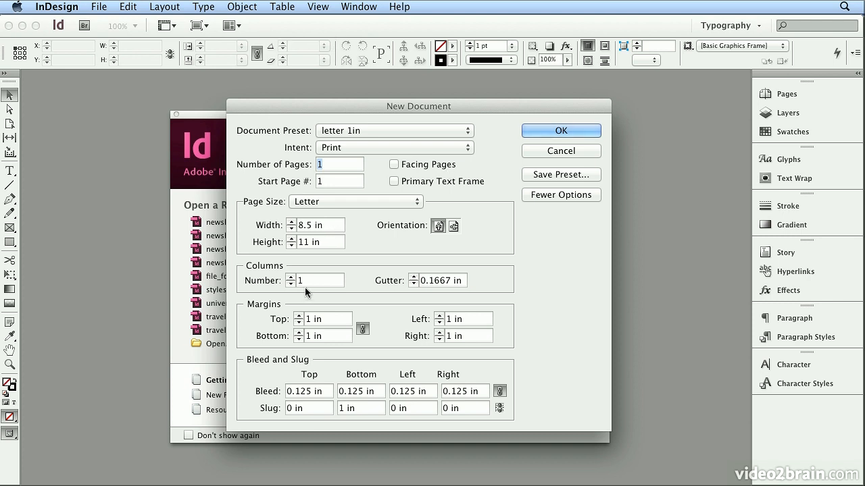
pyautogui.click(556, 129)
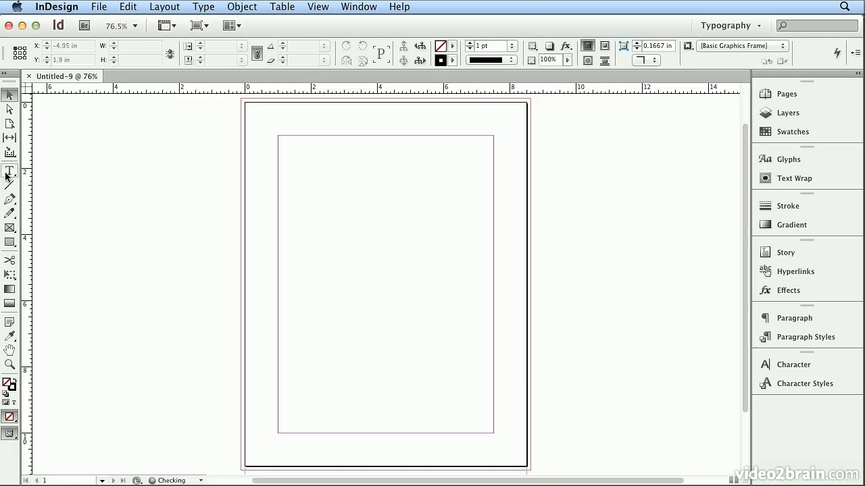
# Step: Draw a text frame filling the page margins and enter "Fun with Tabs" and "August 28, 2012" separated by a right indent tab
pyautogui.click(9, 172)
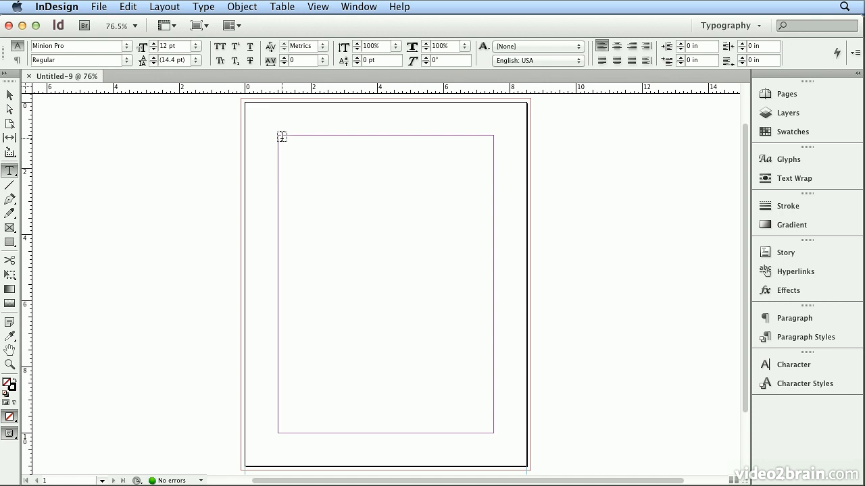
pyautogui.moveTo(277, 135); pyautogui.dragTo(493, 438)
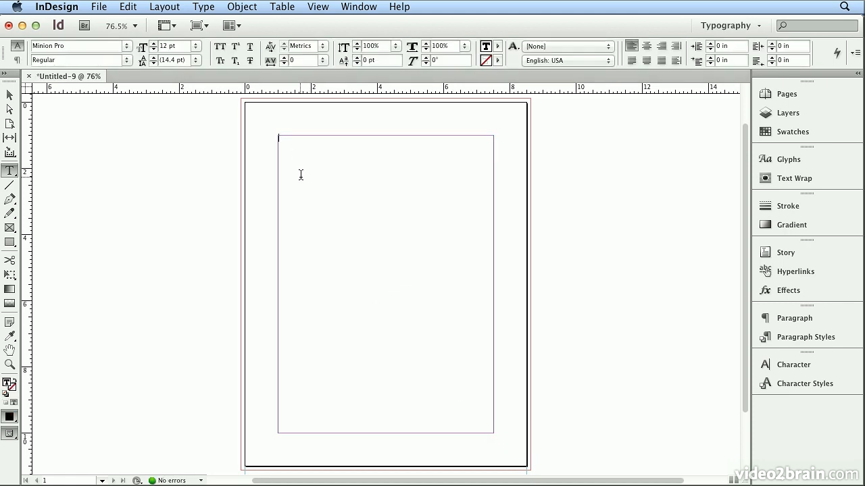
pyautogui.press('super+equal')
pyautogui.press('super+equal')
pyautogui.press('super+equal')
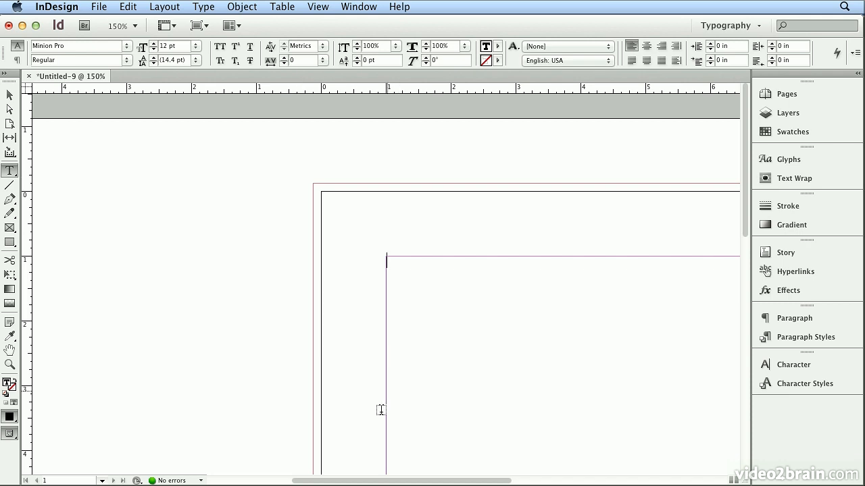
pyautogui.moveTo(358, 481); pyautogui.dragTo(417, 484)
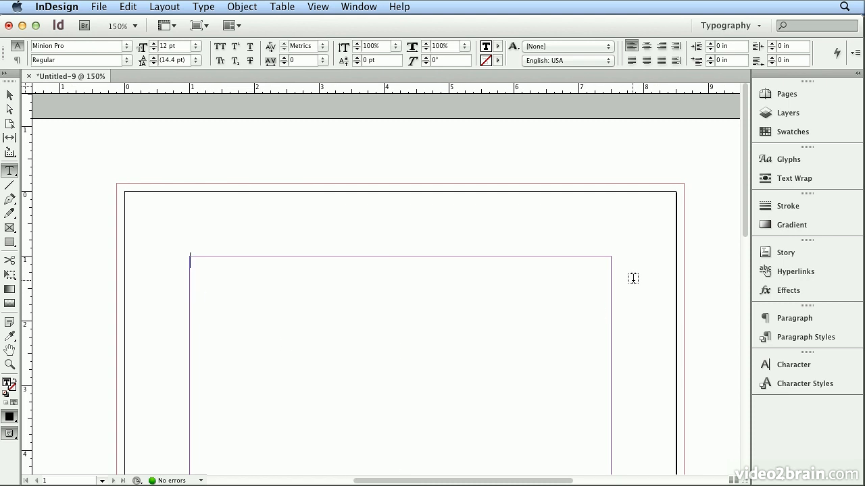
pyautogui.click(435, 357)
pyautogui.write('Fun with Tabs')
pyautogui.hotkey('shift', 'Tab')
pyautogui.write('August 28, 2012')
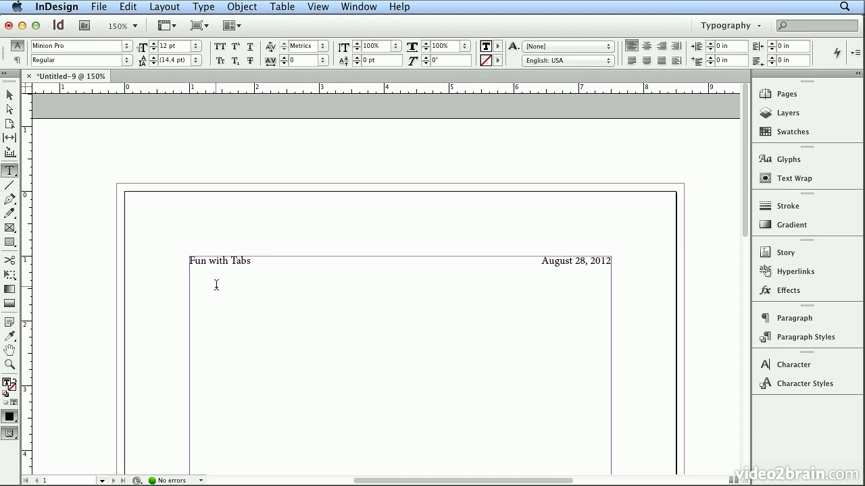
# Step: Leave an empty line below the heading line and show the hidden characters
pyautogui.press('Return')
pyautogui.click(211, 6)
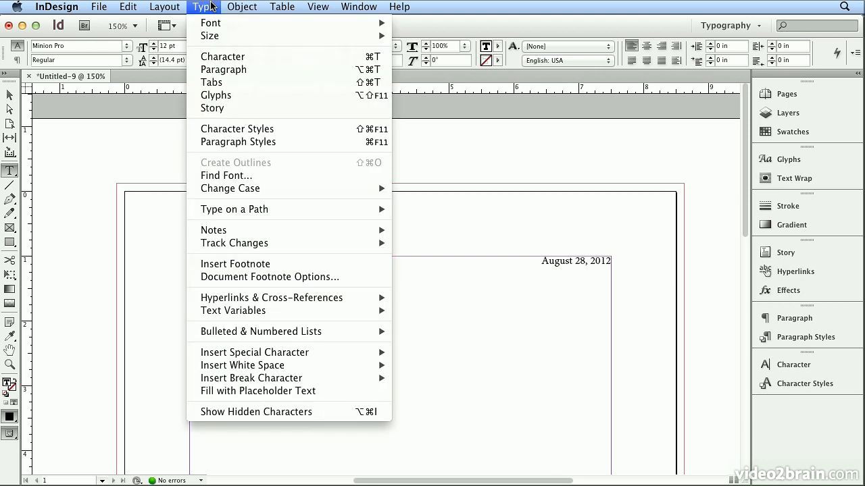
pyautogui.click(288, 416)
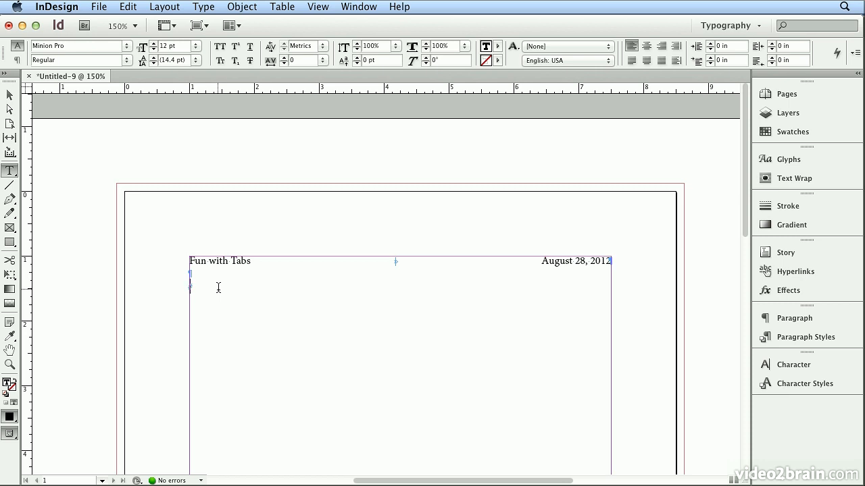
# Step: Enter "good" and "bad" separated by a tab, and highlight the tab character between them
pyautogui.write('good')
pyautogui.press('Tab')
pyautogui.write('bad')
pyautogui.moveTo(210, 288); pyautogui.dragTo(218, 290)
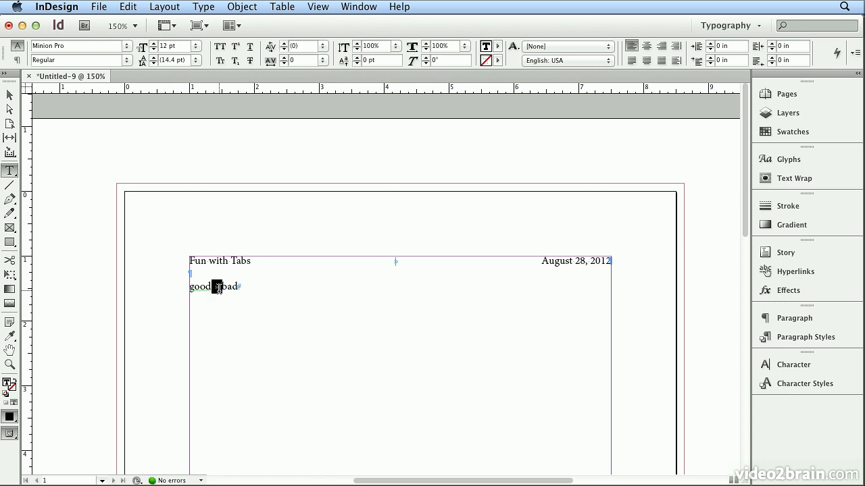
pyautogui.click(254, 288)
# Step: Add two more lines of tab-separated word pairs: "yes" and "no", "his" and "hers"
pyautogui.press('super+equal')
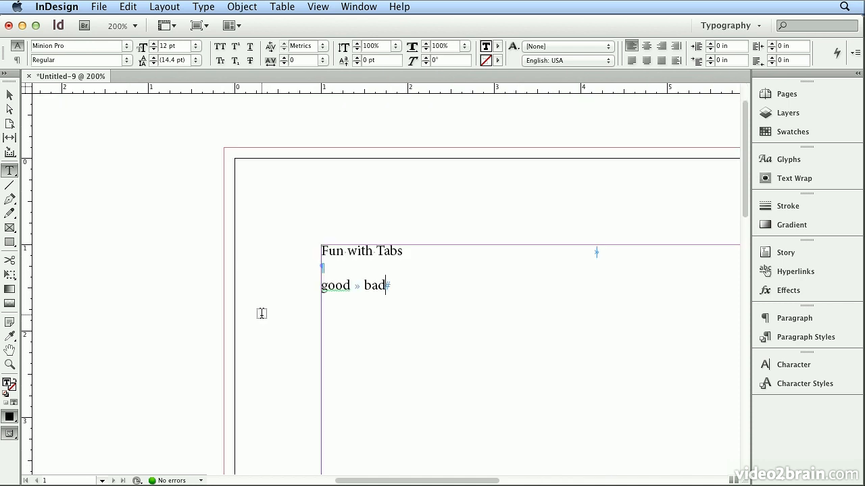
pyautogui.moveTo(382, 481); pyautogui.dragTo(424, 481)
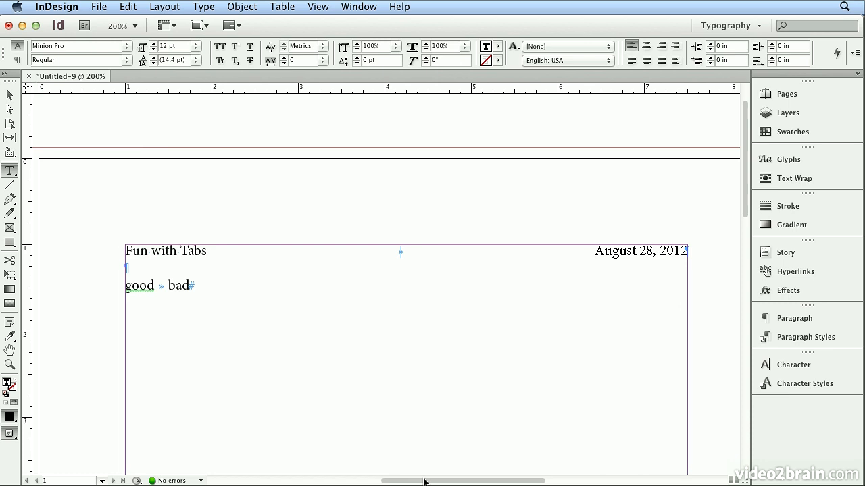
pyautogui.click(222, 290)
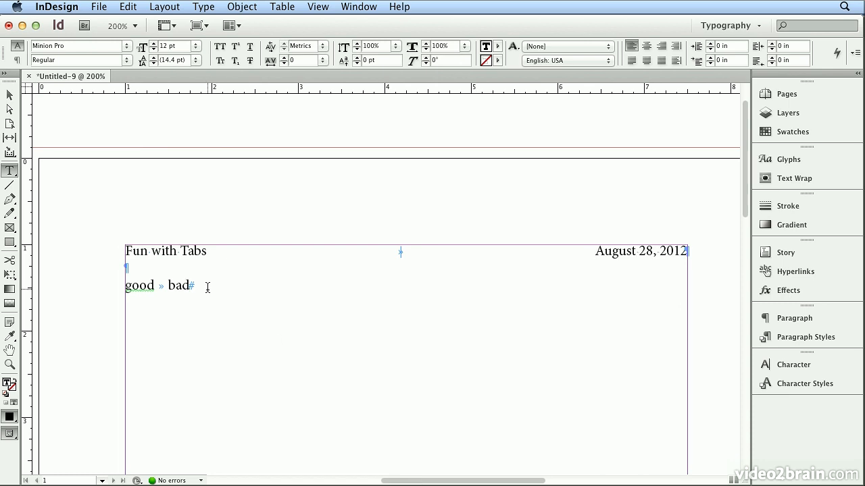
pyautogui.press('Return')
pyautogui.write('yes')
pyautogui.press('Tab')
pyautogui.write('no')
pyautogui.press('Return')
pyautogui.write('his')
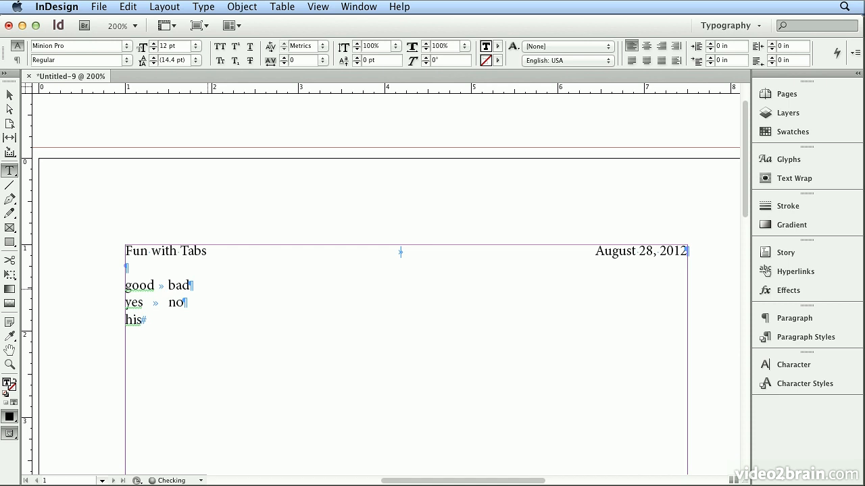
pyautogui.press('Tab')
pyautogui.write('hers')
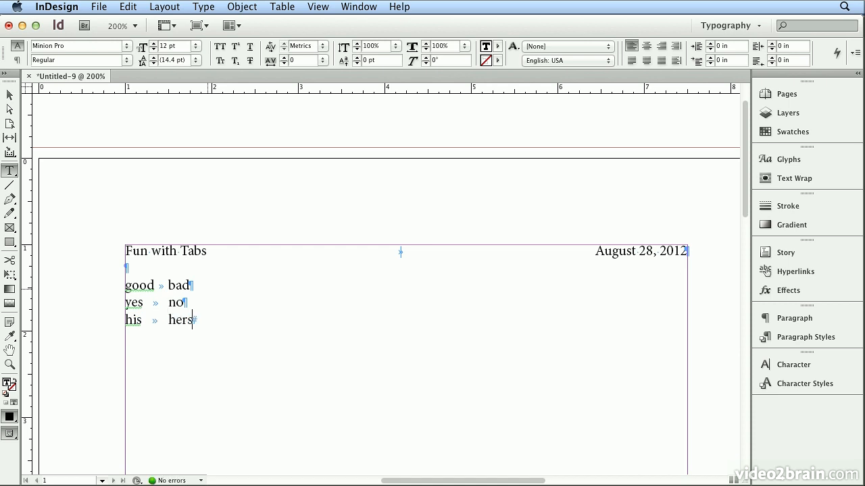
# Step: Add the tab-separated pairs "up" and "down", "difficult" and "easy" on two further lines
pyautogui.press('Return')
pyautogui.write('up')
pyautogui.press('Tab')
pyautogui.write('down')
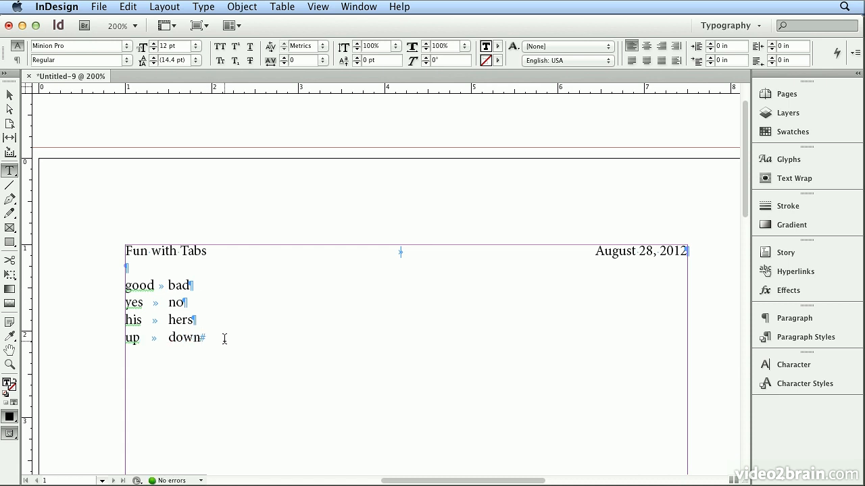
pyautogui.press('Return')
pyautogui.write('diffic')
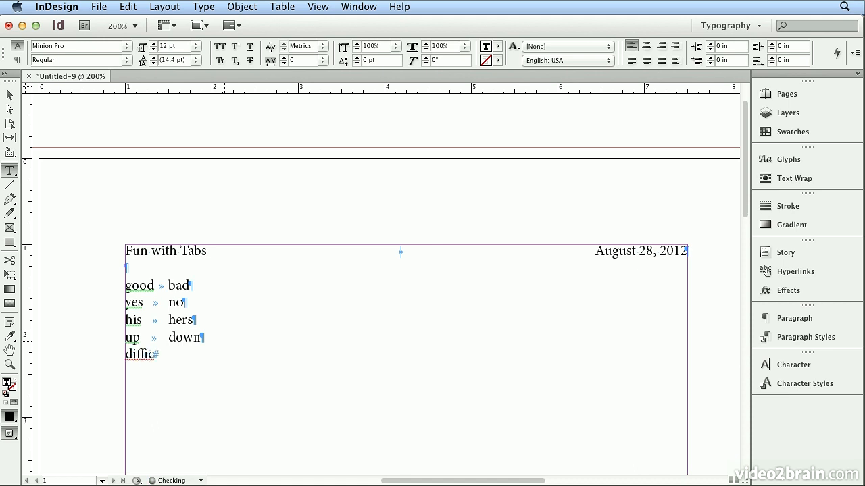
pyautogui.write('ult')
pyautogui.press('Tab')
pyautogui.write('easy')
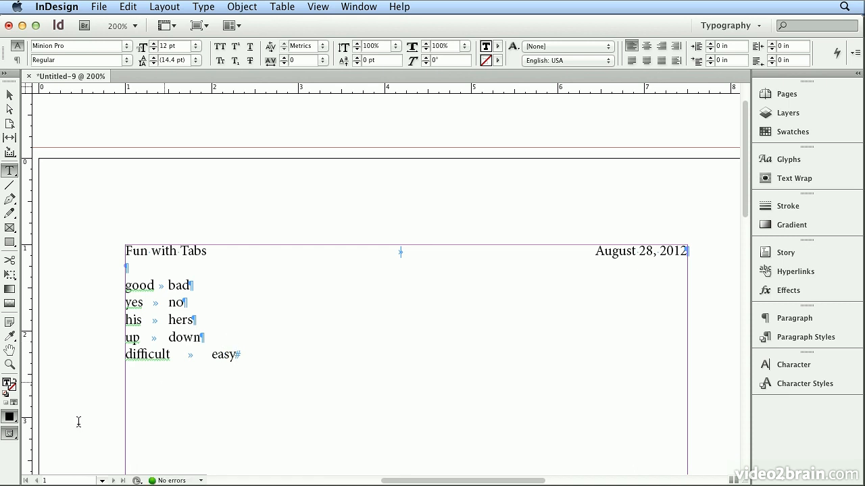
# Step: Insert a second tab before "down", "hers", "no" and "bad" to line them up with "easy"
pyautogui.click(169, 336)
pyautogui.press('Tab')
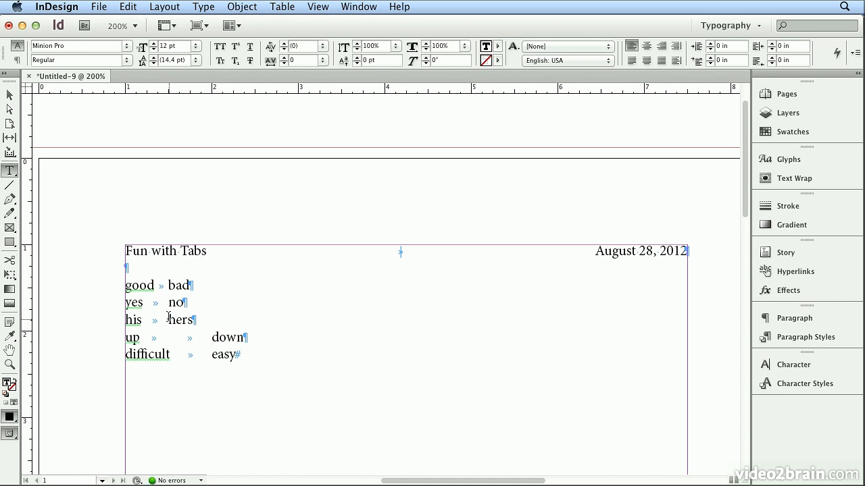
pyautogui.click(169, 320)
pyautogui.press('Tab')
pyautogui.click(169, 302)
pyautogui.press('Tab')
pyautogui.click(167, 287)
pyautogui.press('Tab')
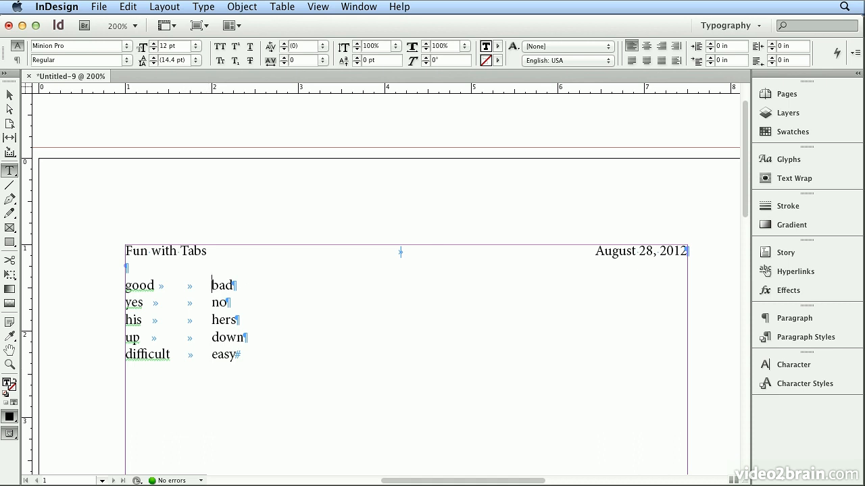
# Step: Undo the extra tabs inserted in the first four word pairs
pyautogui.click(127, 6)
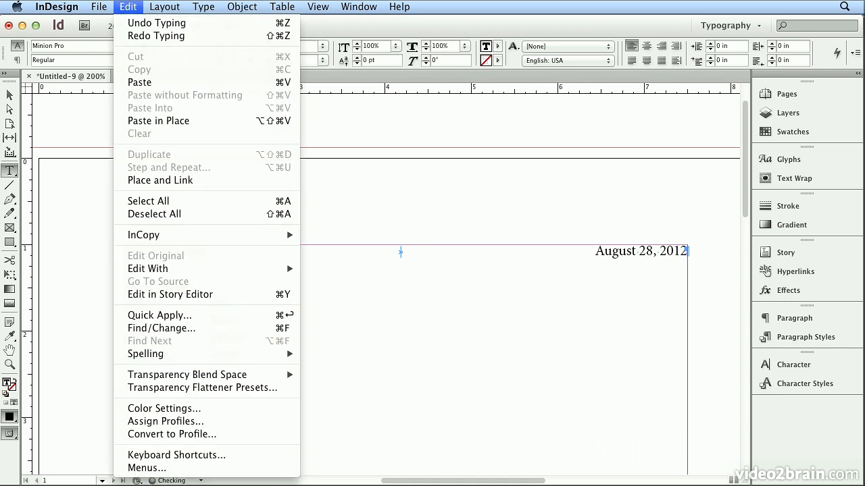
pyautogui.click(128, 6)
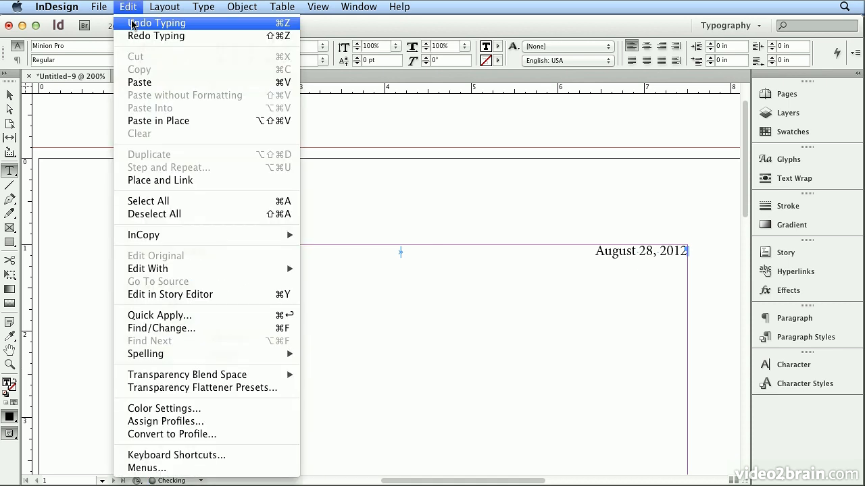
pyautogui.click(155, 23)
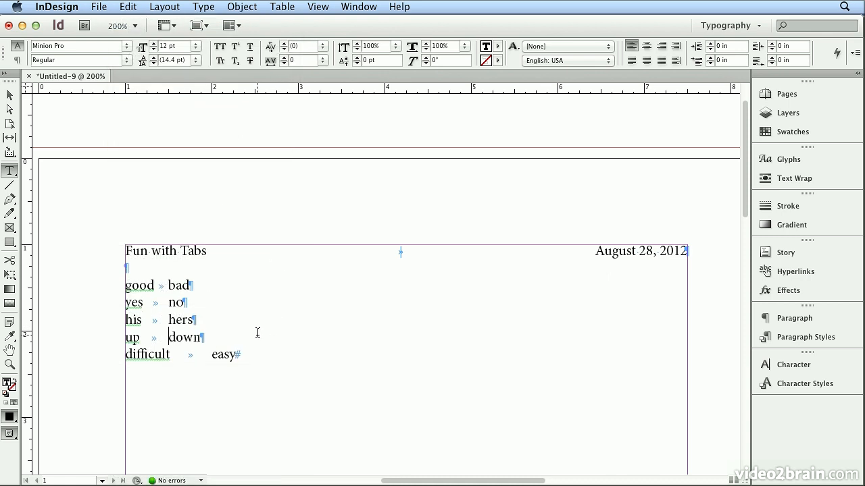
# Step: Add a paragraph break after "easy" and select the five lines of word pairs
pyautogui.click(240, 353)
pyautogui.press('Return')
pyautogui.moveTo(236, 354); pyautogui.dragTo(123, 289)
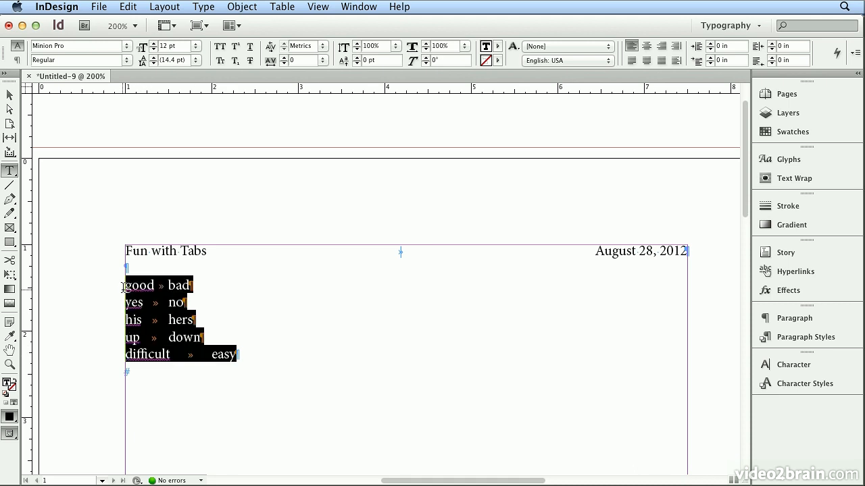
# Step: Open the Tabs ruler for the selected lines and position it above the text frame
pyautogui.click(202, 7)
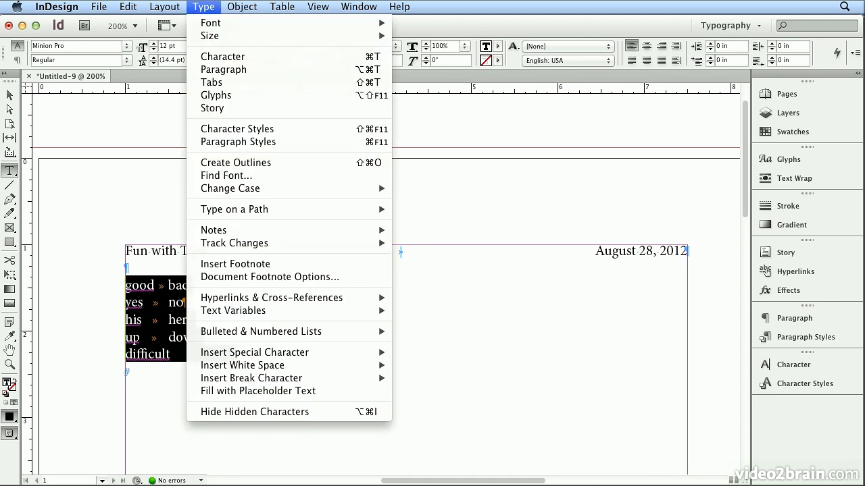
pyautogui.click(251, 82)
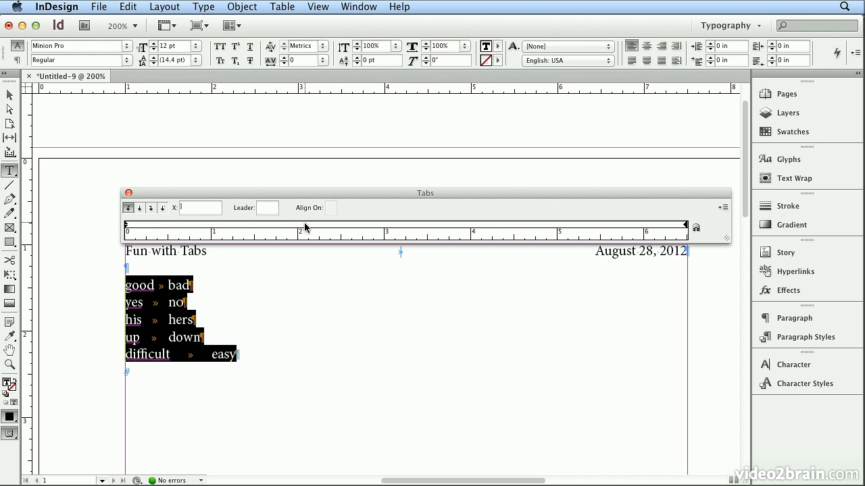
pyautogui.click(129, 194)
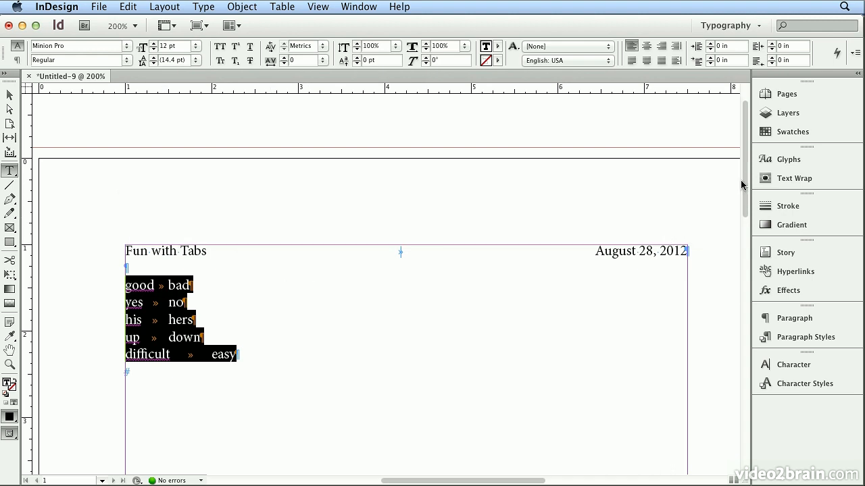
pyautogui.moveTo(743, 183); pyautogui.dragTo(739, 231)
pyautogui.click(208, 8)
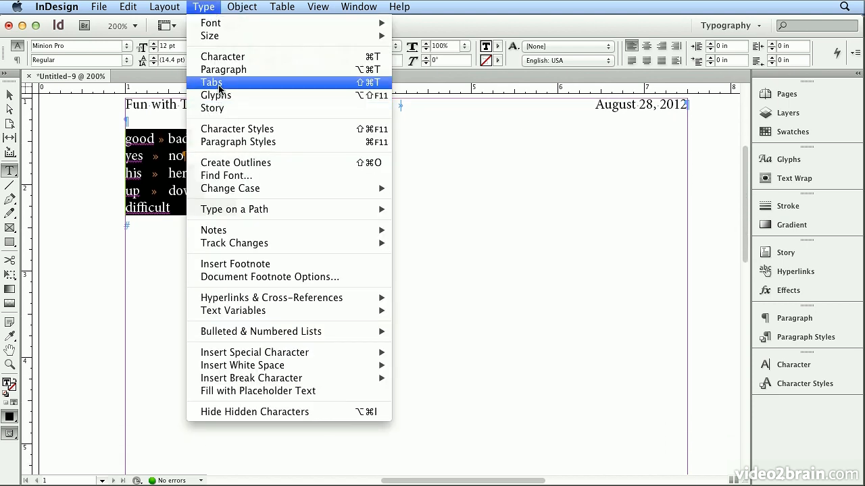
pyautogui.click(217, 83)
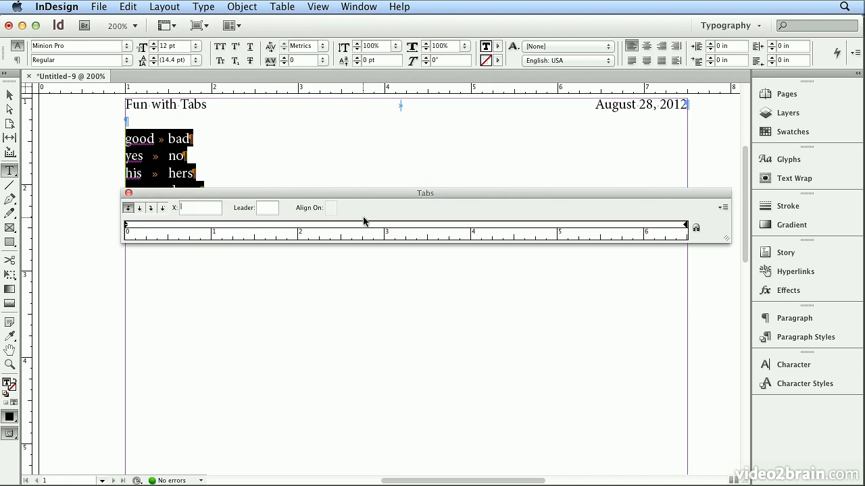
pyautogui.moveTo(746, 221); pyautogui.dragTo(746, 208)
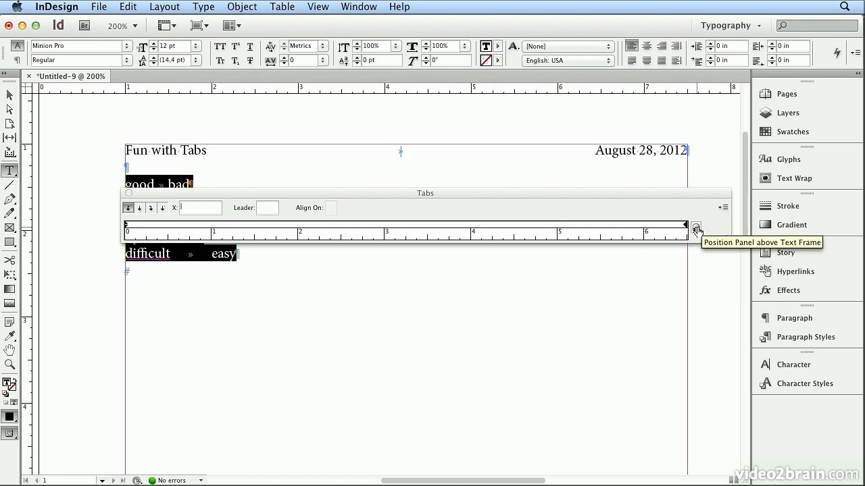
pyautogui.click(696, 229)
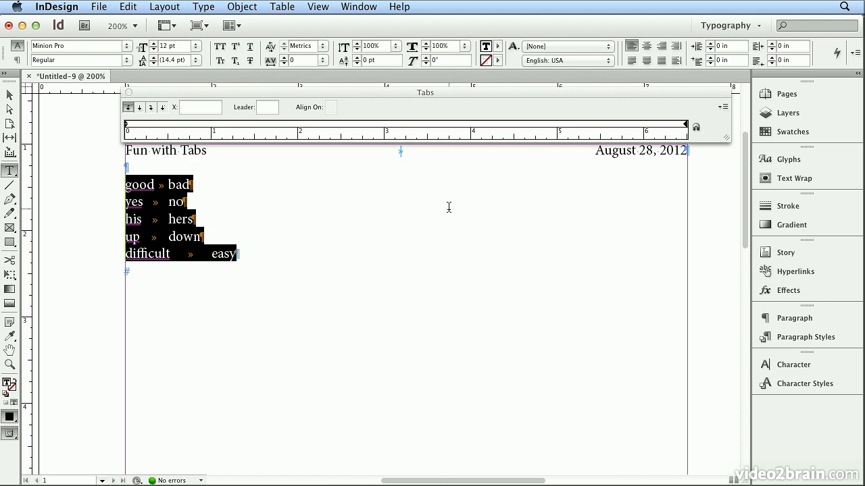
# Step: Set a left-aligned tab stop at 3 in for the selected lines, and remove it from the ruler
pyautogui.click(151, 109)
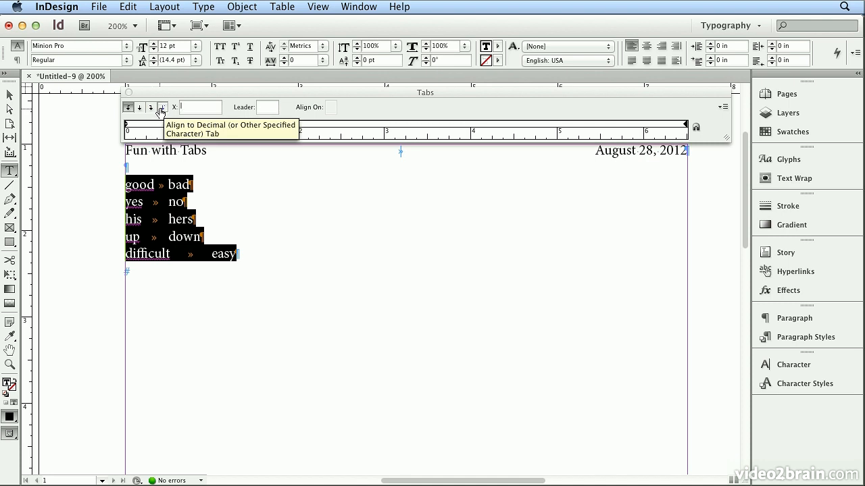
pyautogui.click(128, 109)
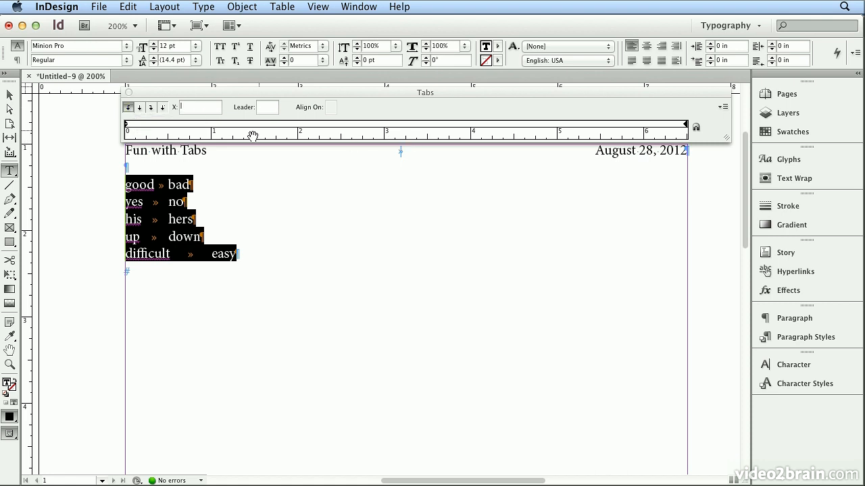
pyautogui.click(384, 125)
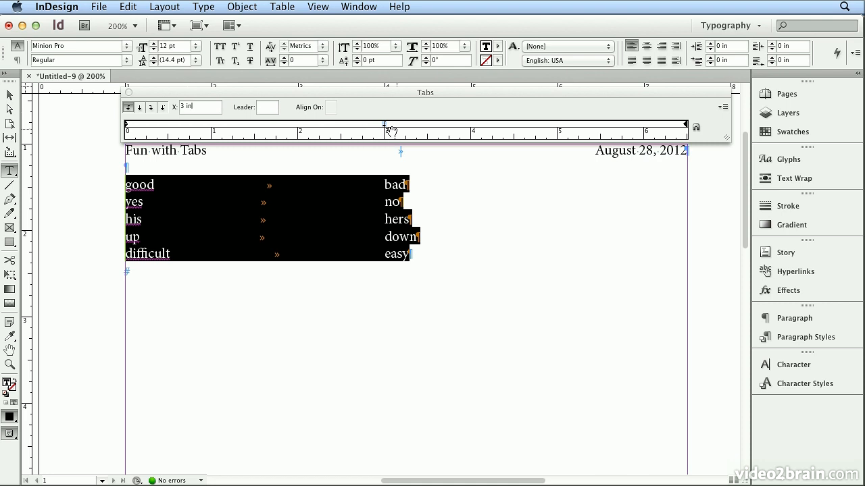
pyautogui.moveTo(385, 128)
pyautogui.mouseDown()
pyautogui.moveTo(377, 128)
pyautogui.moveTo(386, 129)
pyautogui.mouseUp()
pyautogui.moveTo(385, 128); pyautogui.dragTo(387, 155)
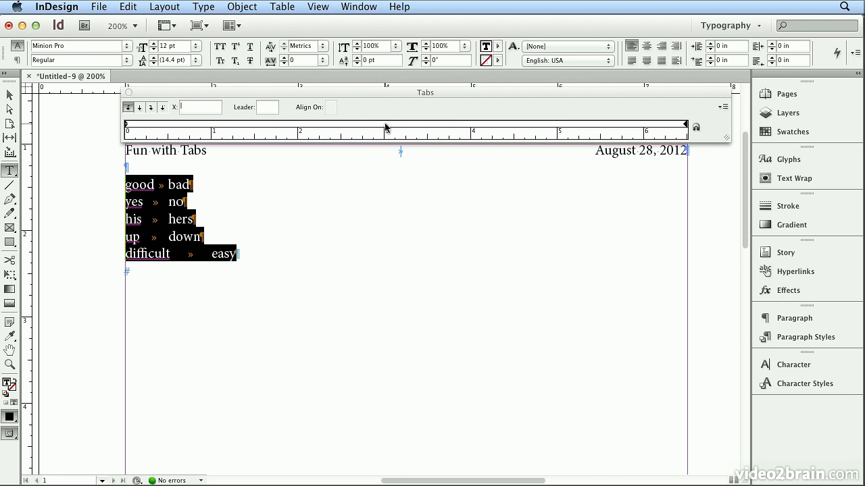
# Step: Add a tab stop at 3 in for the selected lines, try centered alignment, and leave it right-aligned at 4.5 in
pyautogui.click(385, 126)
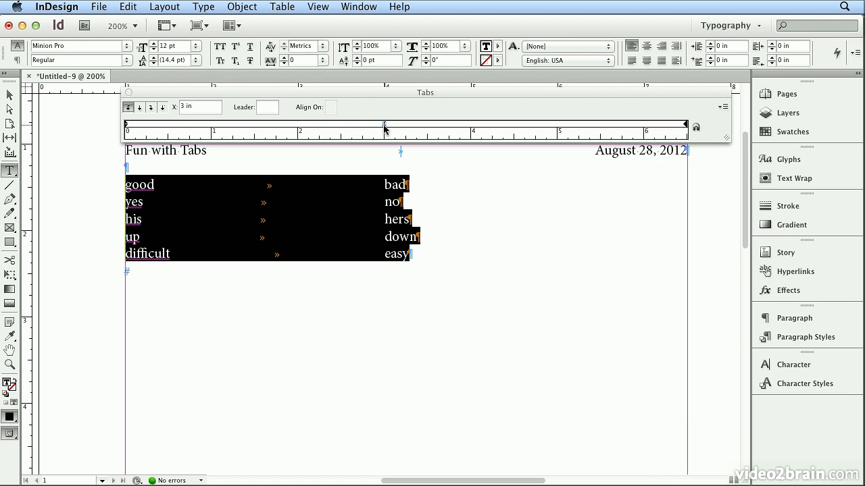
pyautogui.click(140, 108)
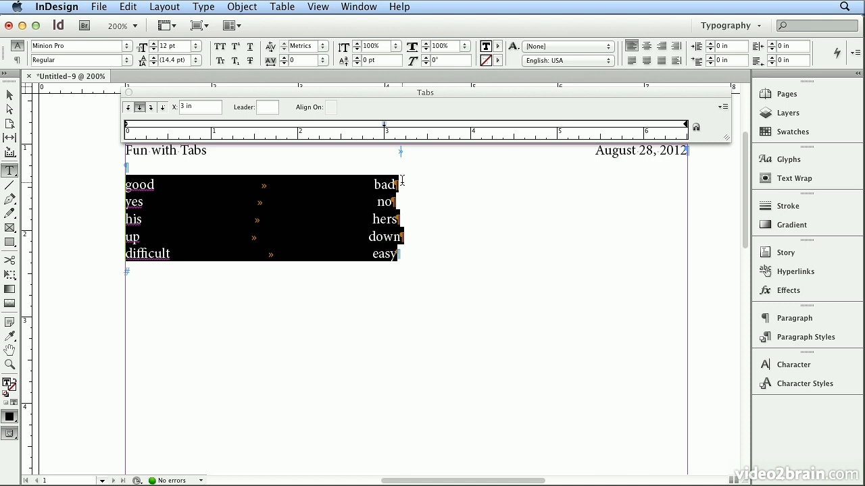
pyautogui.click(152, 110)
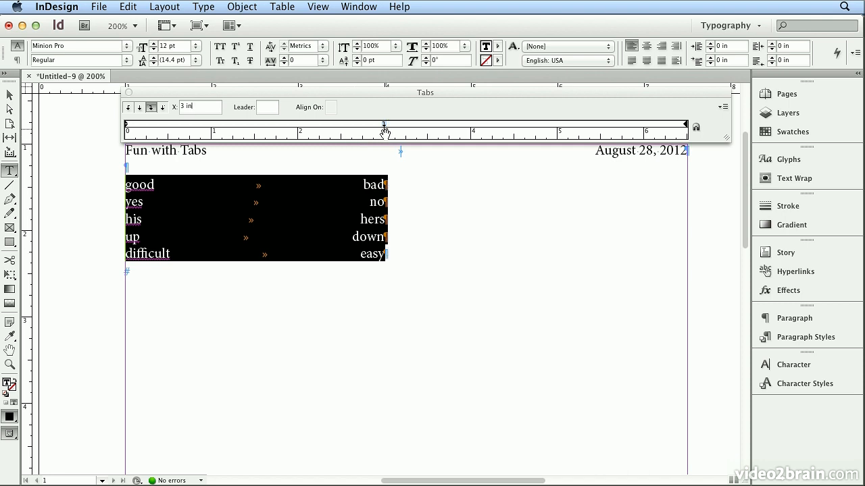
pyautogui.moveTo(384, 125); pyautogui.dragTo(514, 128)
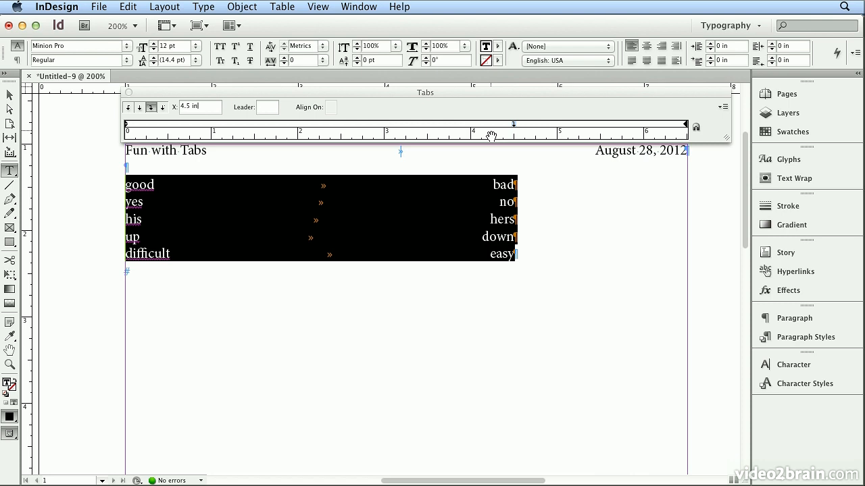
# Step: Indent the five selected word-pair lines from the left by 1.5 in
pyautogui.click(130, 131)
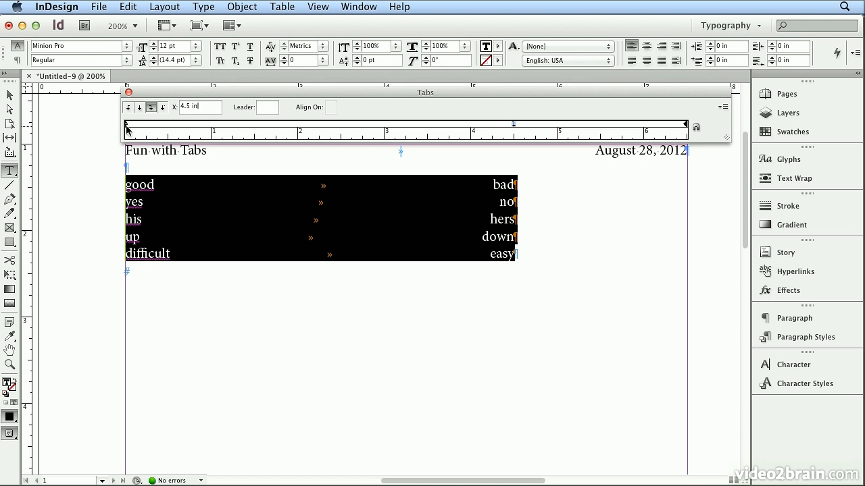
pyautogui.moveTo(126, 128); pyautogui.dragTo(211, 124)
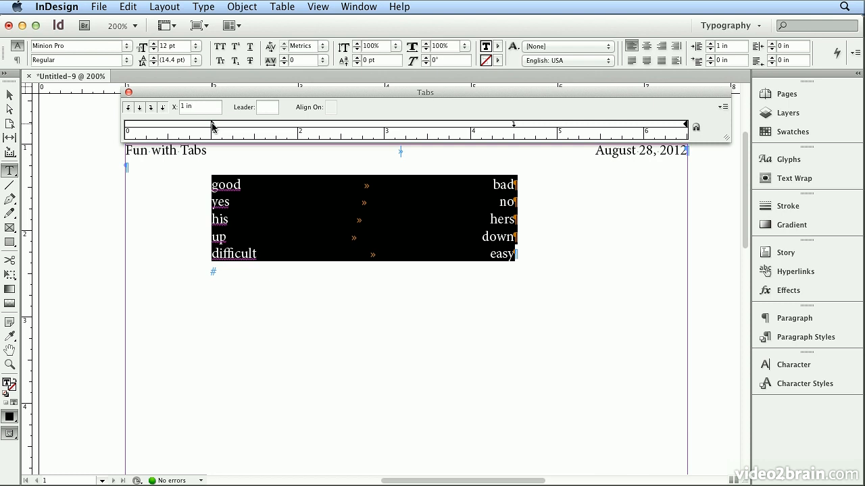
pyautogui.moveTo(212, 125)
pyautogui.mouseDown()
pyautogui.moveTo(256, 127)
pyautogui.moveTo(245, 127)
pyautogui.mouseUp()
pyautogui.doubleClick(191, 105)
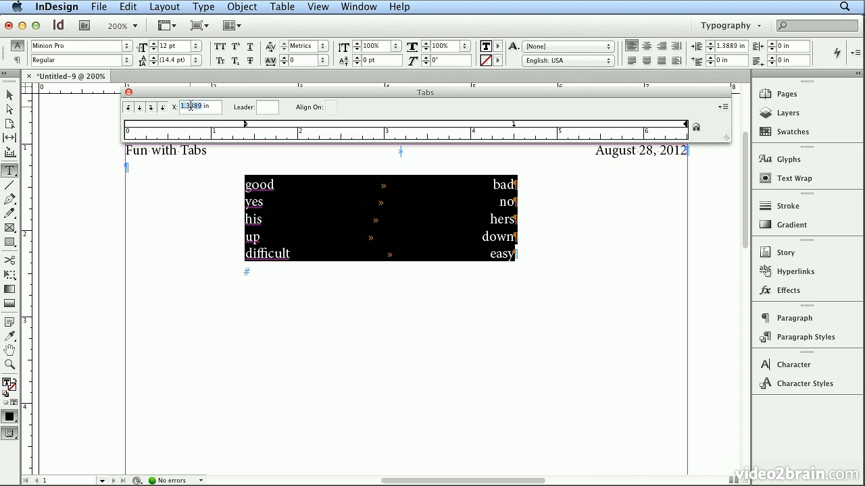
pyautogui.write('1.5')
pyautogui.press('Return')
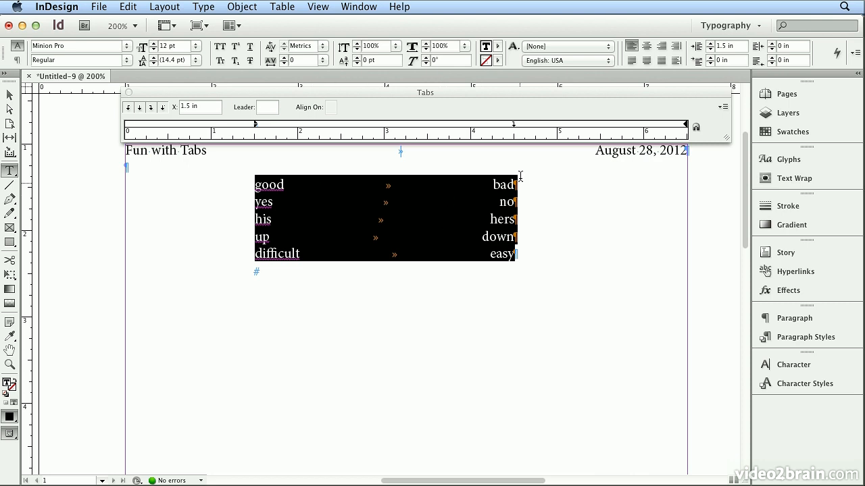
# Step: Give the 4.5 in tab stop of the word pairs a period as its leader
pyautogui.click(514, 125)
pyautogui.click(268, 109)
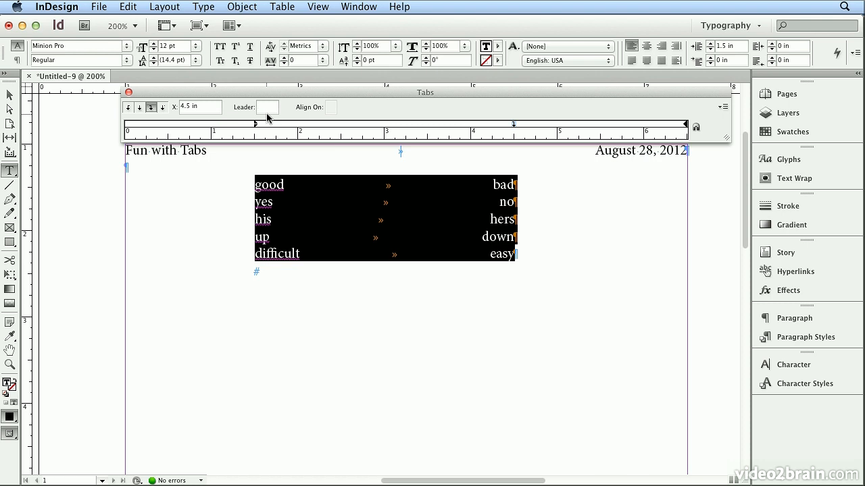
pyautogui.write('.')
pyautogui.press('Return')
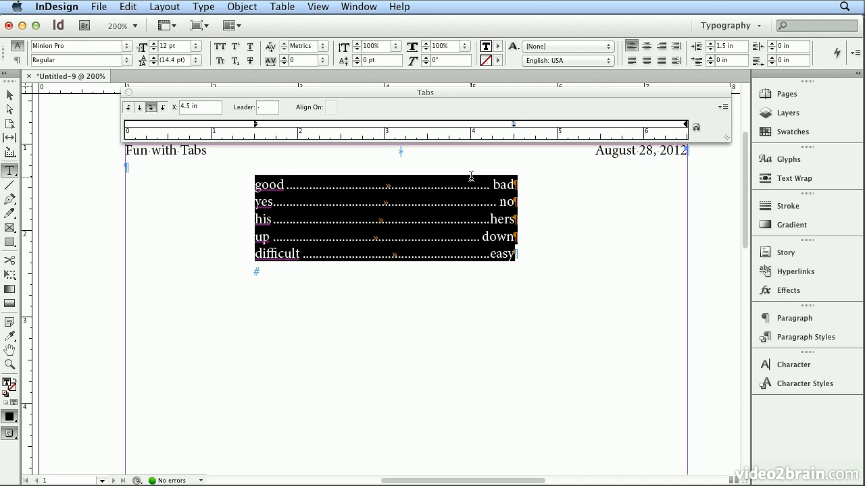
# Step: Add a space to the period leader of the 4.5 in tab stop to spread the dots, and deselect the lines
pyautogui.click(263, 107)
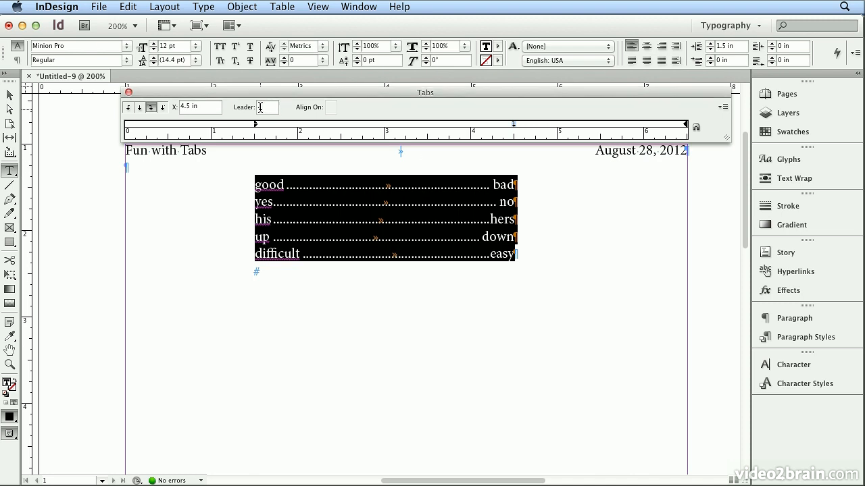
pyautogui.write('.')
pyautogui.click(262, 108)
pyautogui.press('Return')
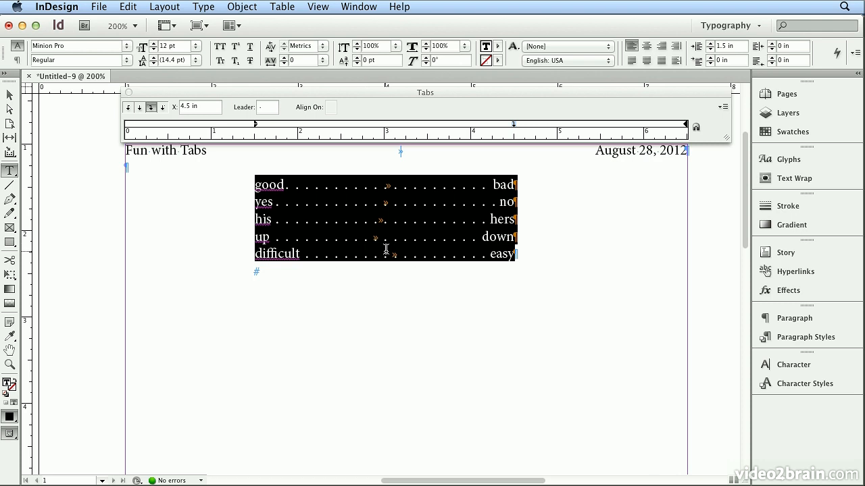
pyautogui.click(361, 279)
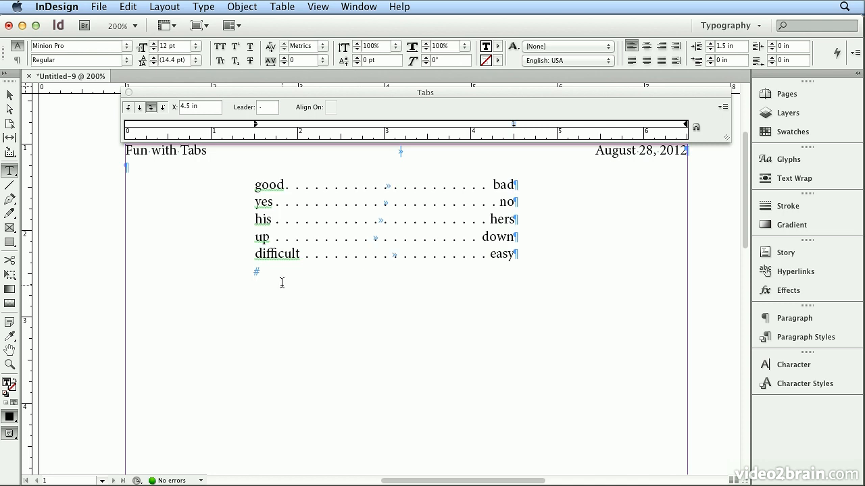
# Step: Below the word pairs, add a "Name" line ending in a tab, with a 0 in left indent and all tab stops cleared
pyautogui.press('Return')
pyautogui.moveTo(256, 128)
pyautogui.mouseDown()
pyautogui.moveTo(110, 132)
pyautogui.moveTo(135, 130)
pyautogui.moveTo(126, 128)
pyautogui.mouseUp()
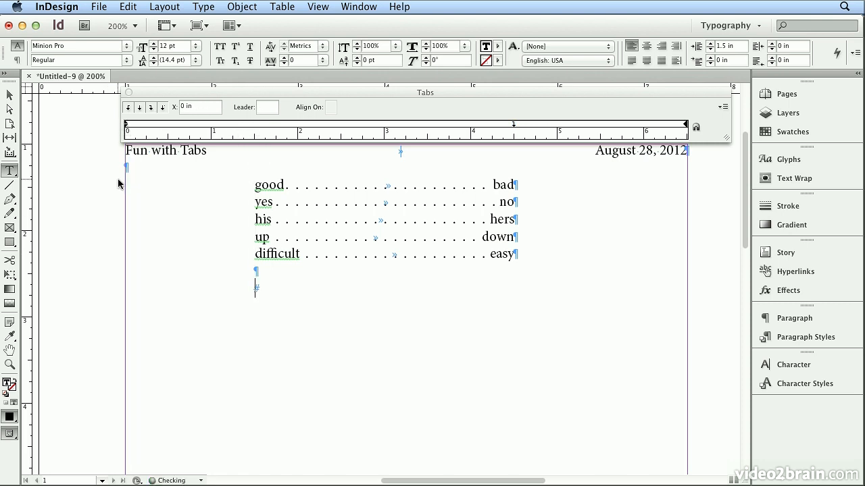
pyautogui.write('Name:')
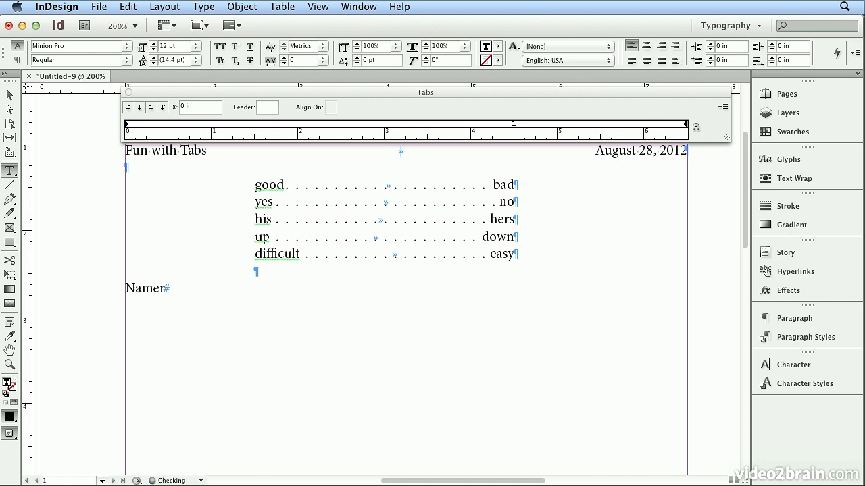
pyautogui.press('BackSpace')
pyautogui.press('Tab')
pyautogui.click(723, 107)
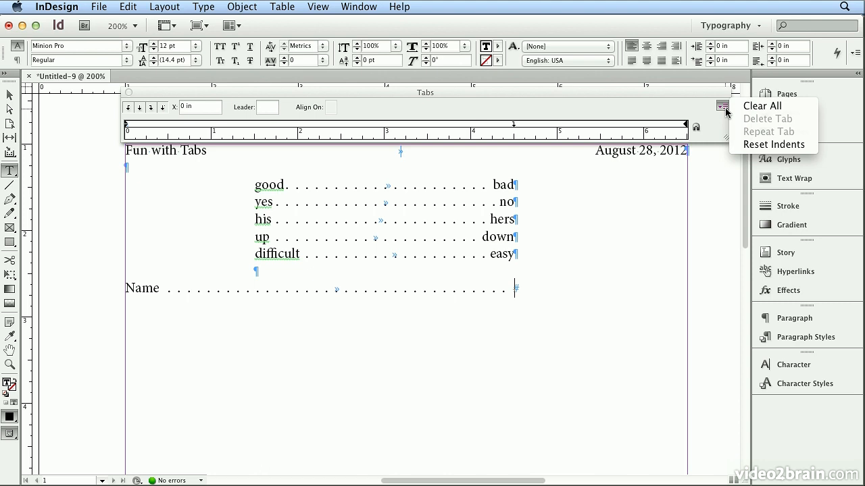
pyautogui.click(754, 108)
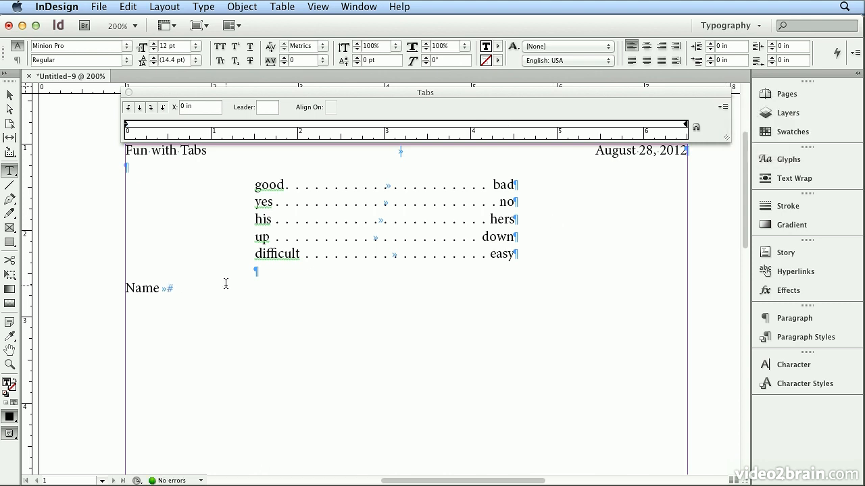
# Step: Below "Name", add an "Address" line, a line with no label and a "Phone" line, each ending in a tab
pyautogui.press('Return')
pyautogui.write('Add')
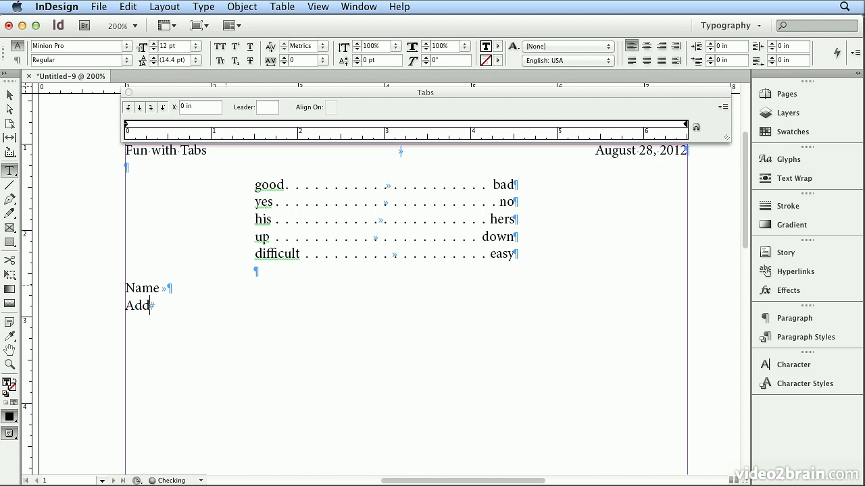
pyautogui.write('ress')
pyautogui.press('Tab')
pyautogui.press('Return')
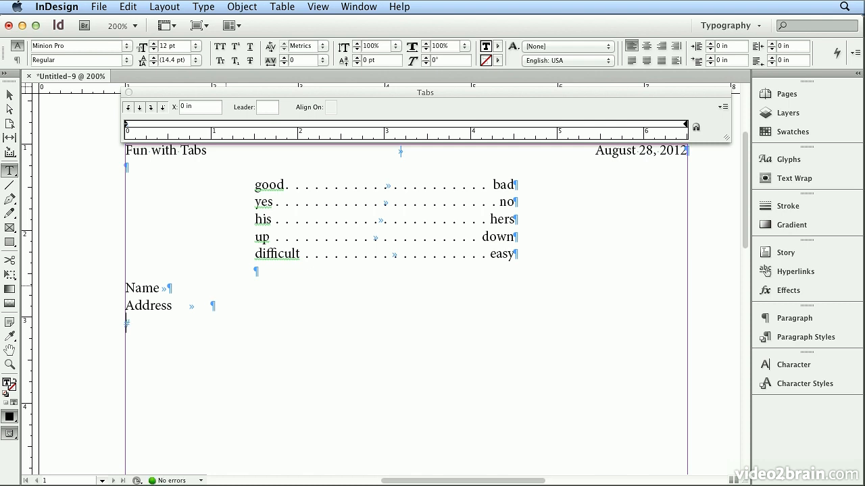
pyautogui.press('Tab')
pyautogui.press('Return')
pyautogui.write('Phone')
pyautogui.press('Tab')
# Step: Set a right-aligned tab stop at 6.25 in for the four lines from "Name" to "Phone"
pyautogui.moveTo(170, 334); pyautogui.dragTo(128, 290)
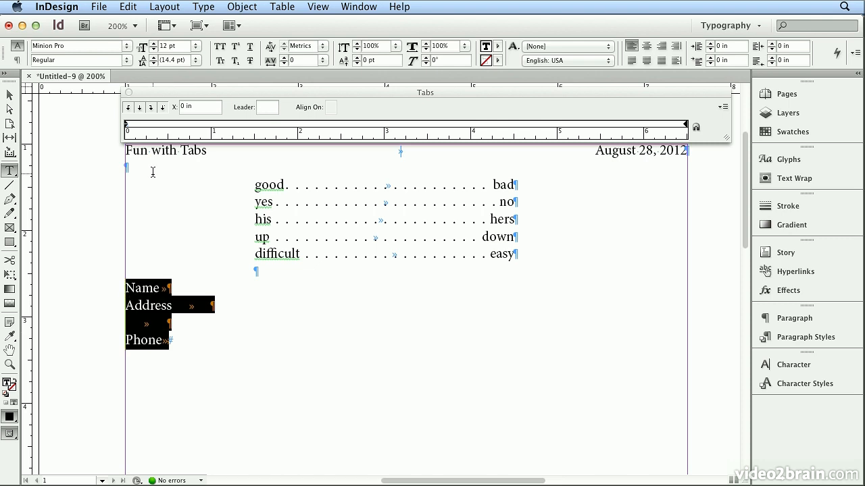
pyautogui.click(151, 111)
pyautogui.click(151, 108)
pyautogui.click(666, 126)
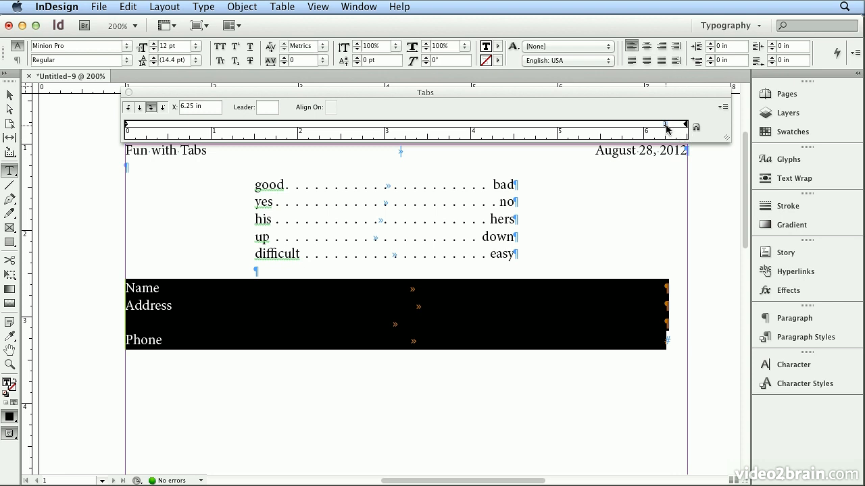
# Step: Give the 6.25 in tab stop an underscore leader to draw fill-in lines, and deselect the form lines
pyautogui.click(269, 108)
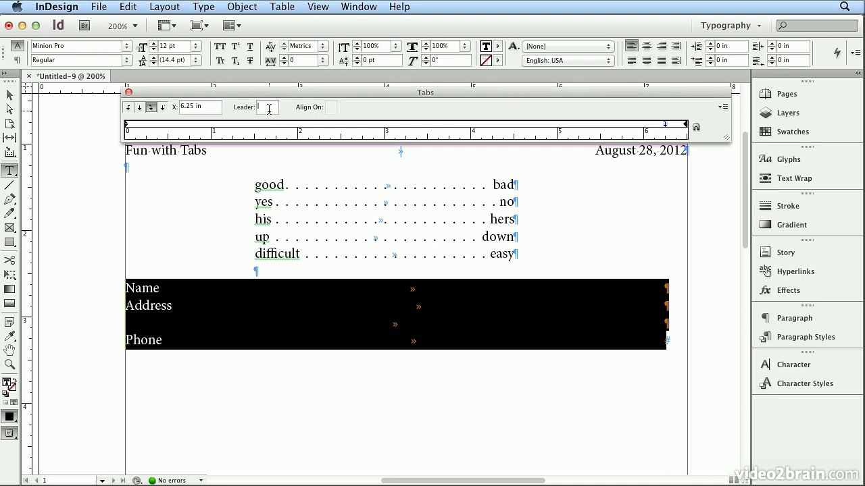
pyautogui.write('.')
pyautogui.press('Return')
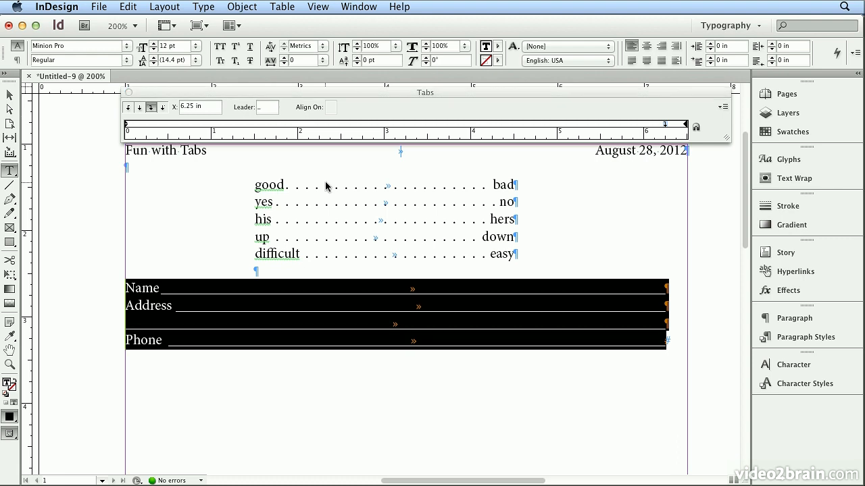
pyautogui.click(666, 302)
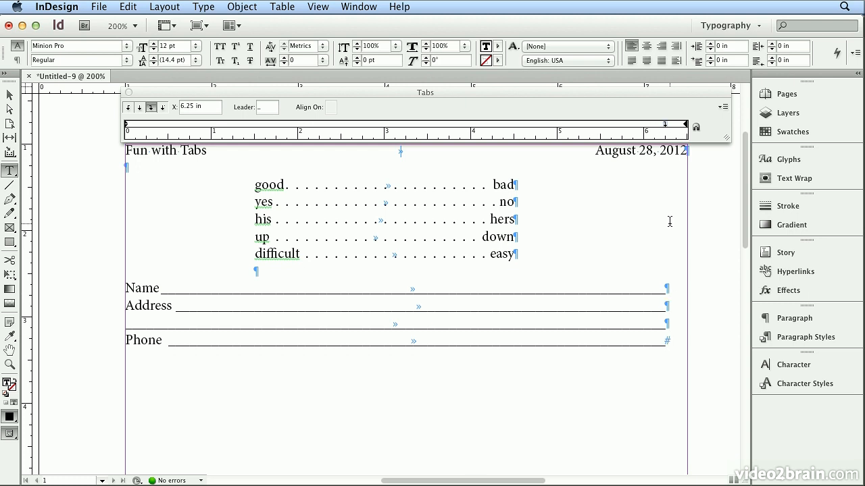
# Step: Move the right-aligned tab stop of the four form lines to about 6.47 in, near the frame's right edge, and deselect them
pyautogui.moveTo(670, 343); pyautogui.dragTo(126, 286)
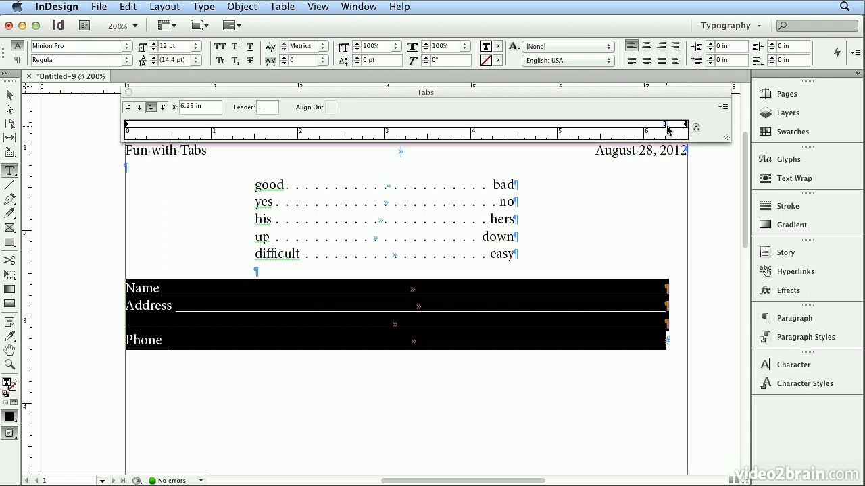
pyautogui.moveTo(666, 128); pyautogui.dragTo(685, 128)
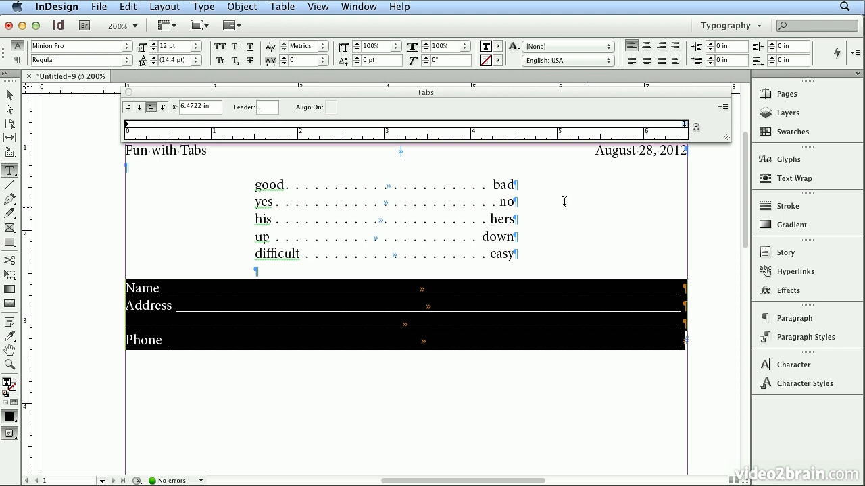
pyautogui.click(598, 152)
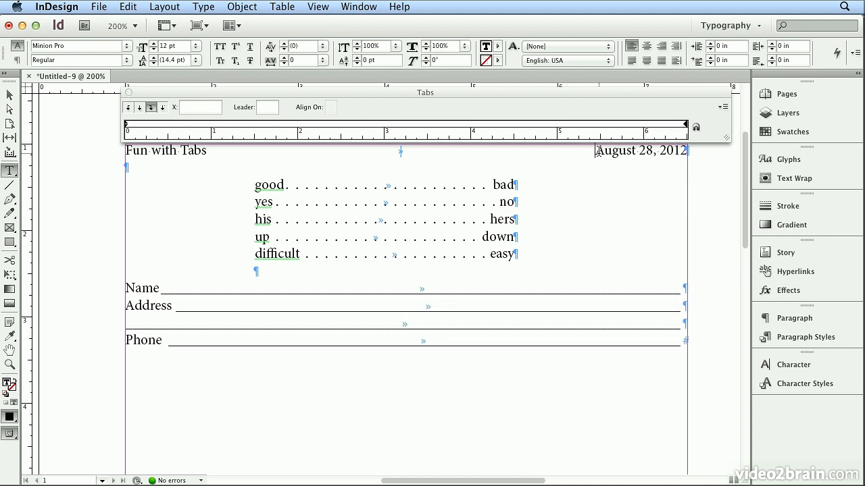
pyautogui.click(507, 186)
pyautogui.click(677, 292)
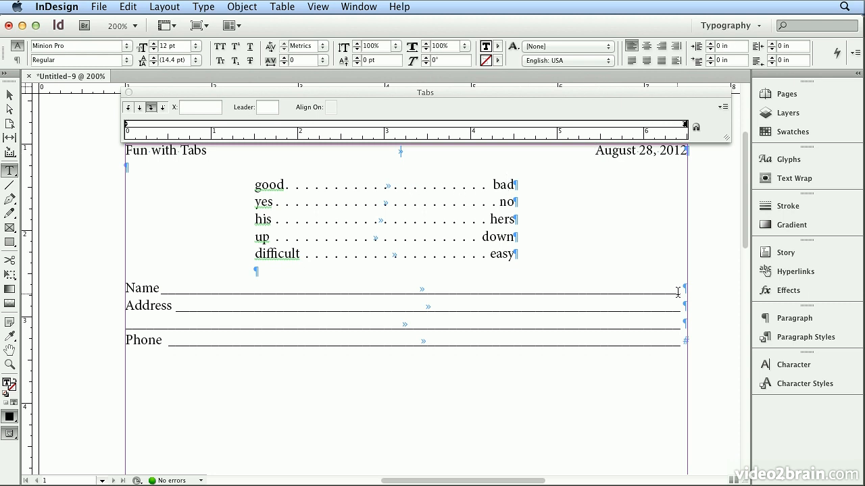